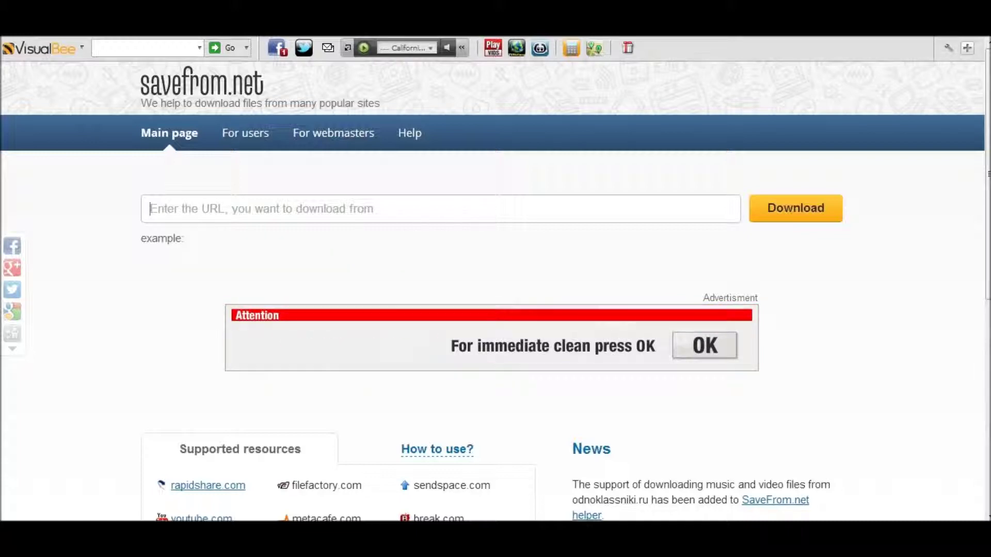
Step: Paste the Epic MW3 360 no scope YouTube link and fetch its download links
type("http://youtube.com/watch?v=IhrTTR8DPxs")
key("Return")
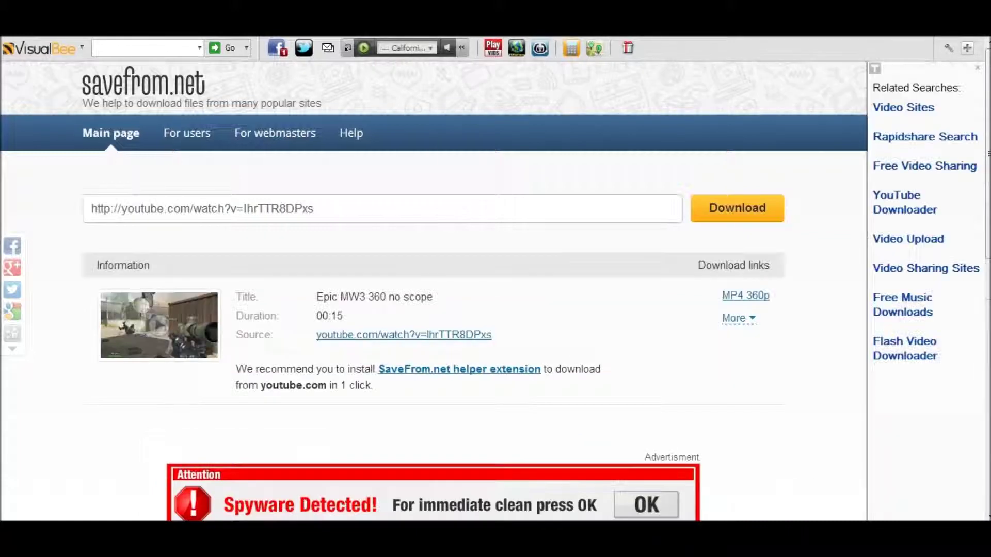